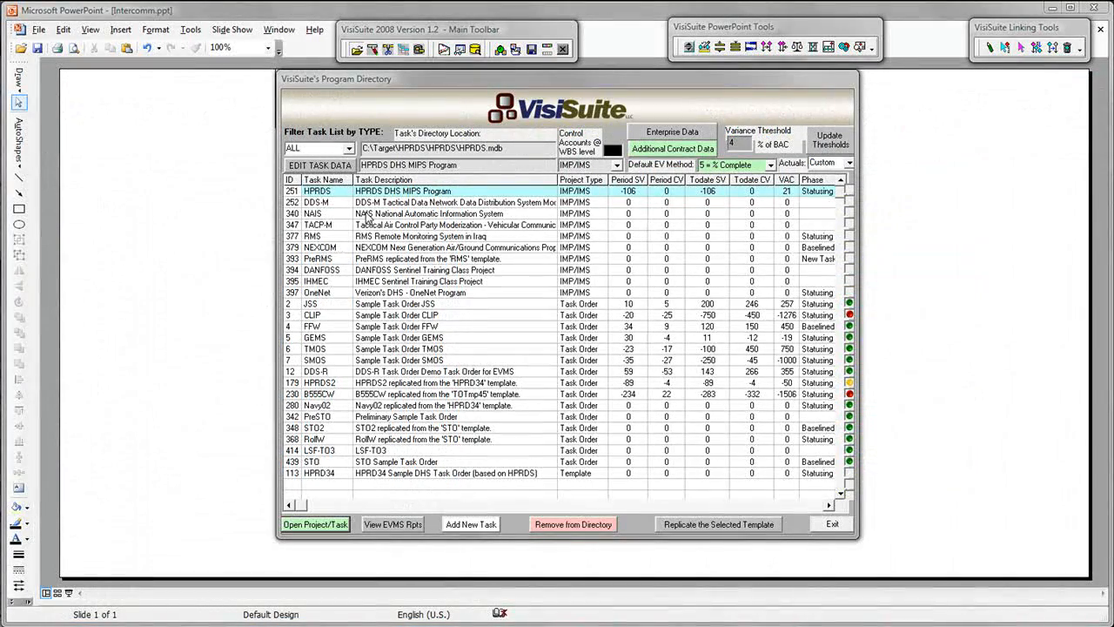
Step: Filter the program directory to Task Order entries and update the variance threshold to 3% of BAC
click(350, 149)
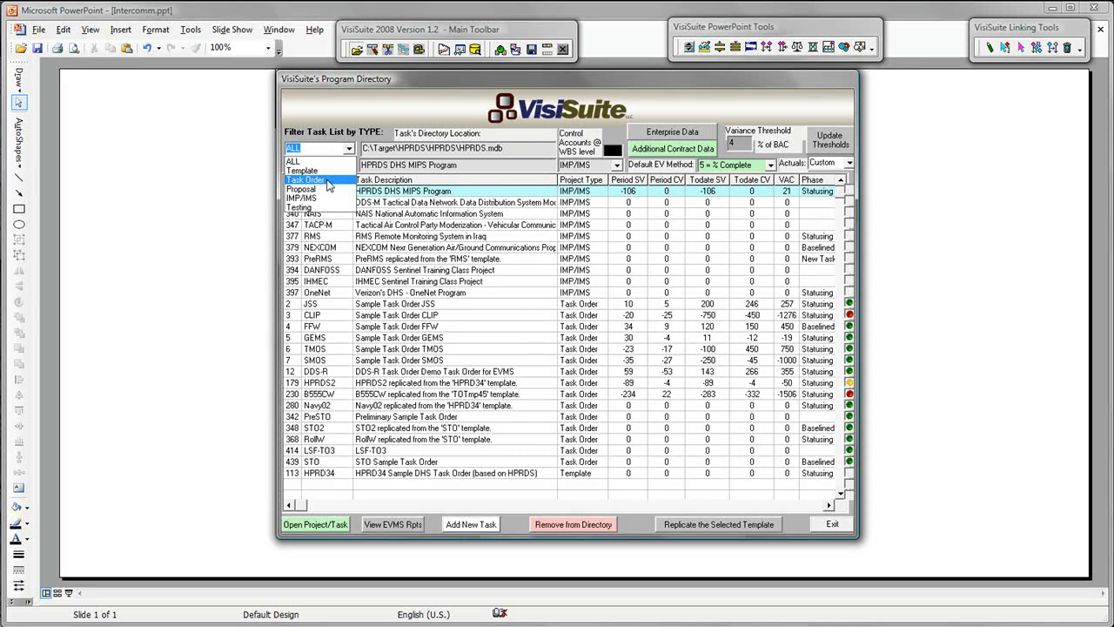
click(329, 183)
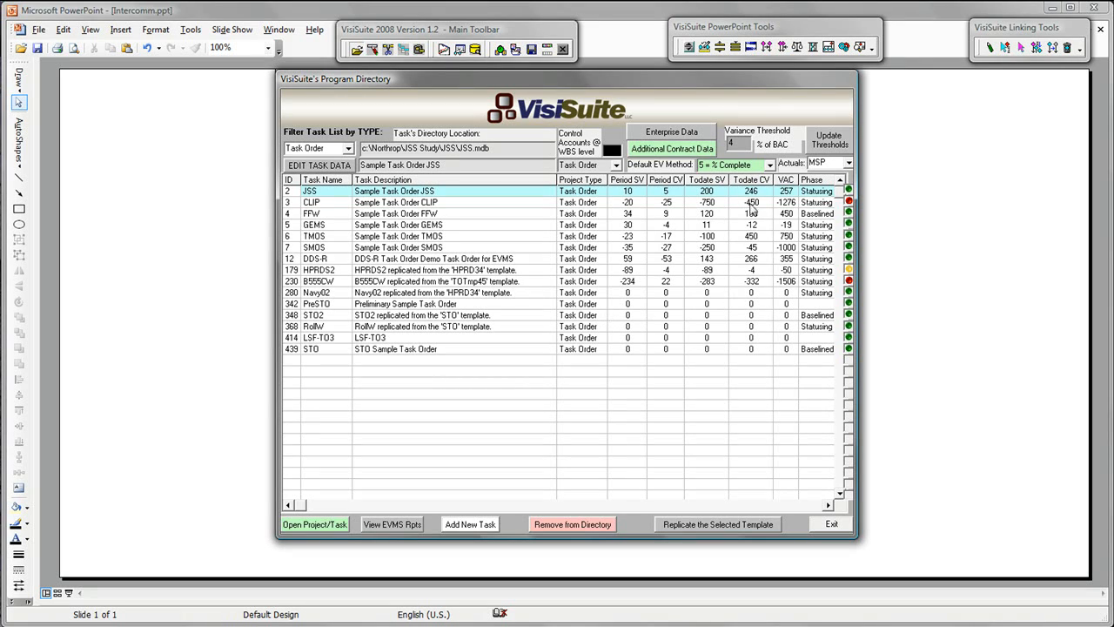
drag(741, 142, 728, 144)
text(3)
click(831, 144)
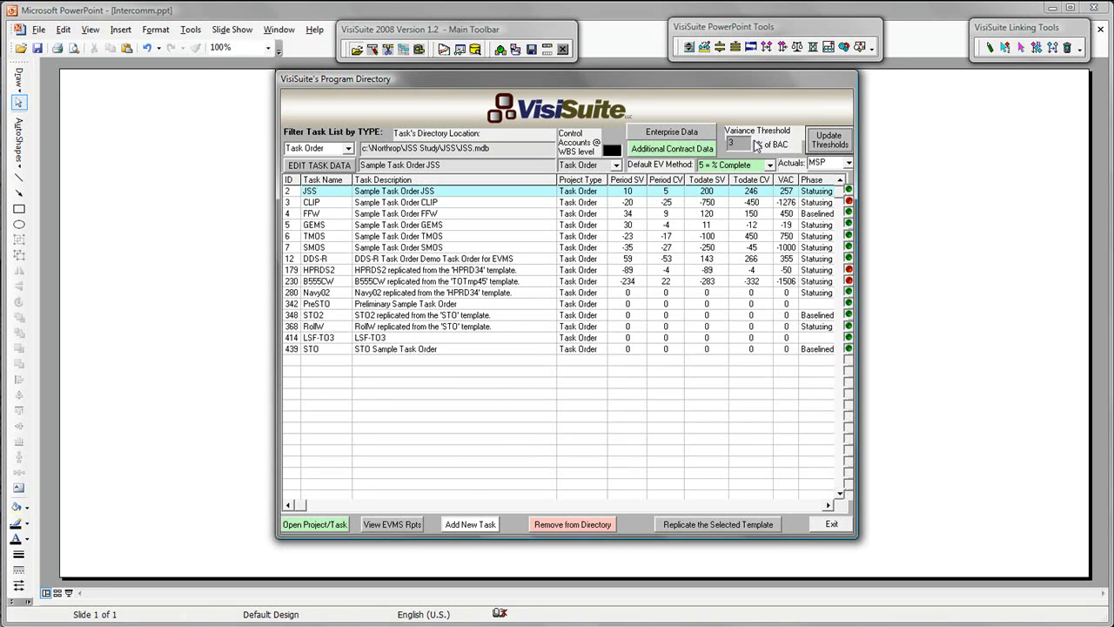
Step: Update the variance threshold first to 5% and finally to 7% of BAC
text(5)
click(832, 142)
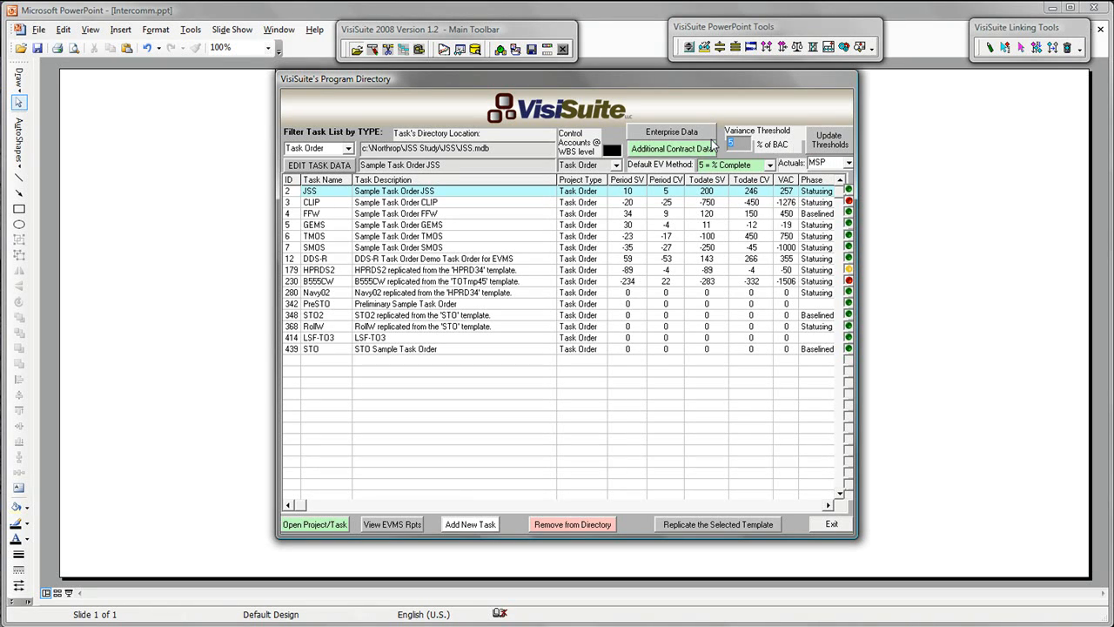
text(7)
click(834, 144)
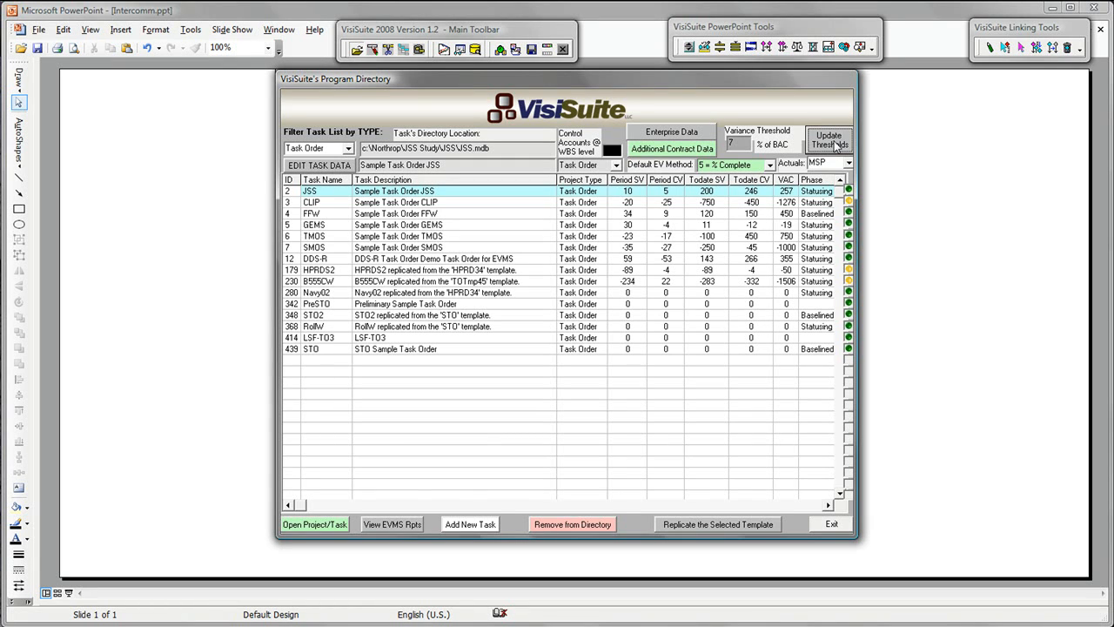
Step: Filter the directory to templates and replicate HPRD34 into a new sub-directory named DHS002 under Task Orders
click(349, 149)
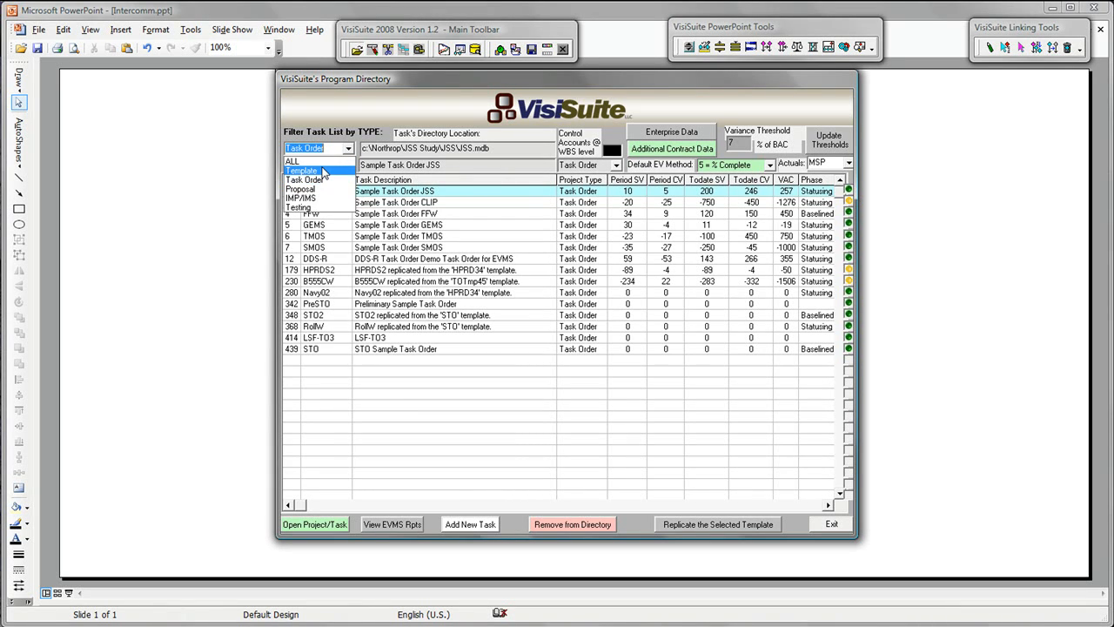
click(322, 172)
click(707, 528)
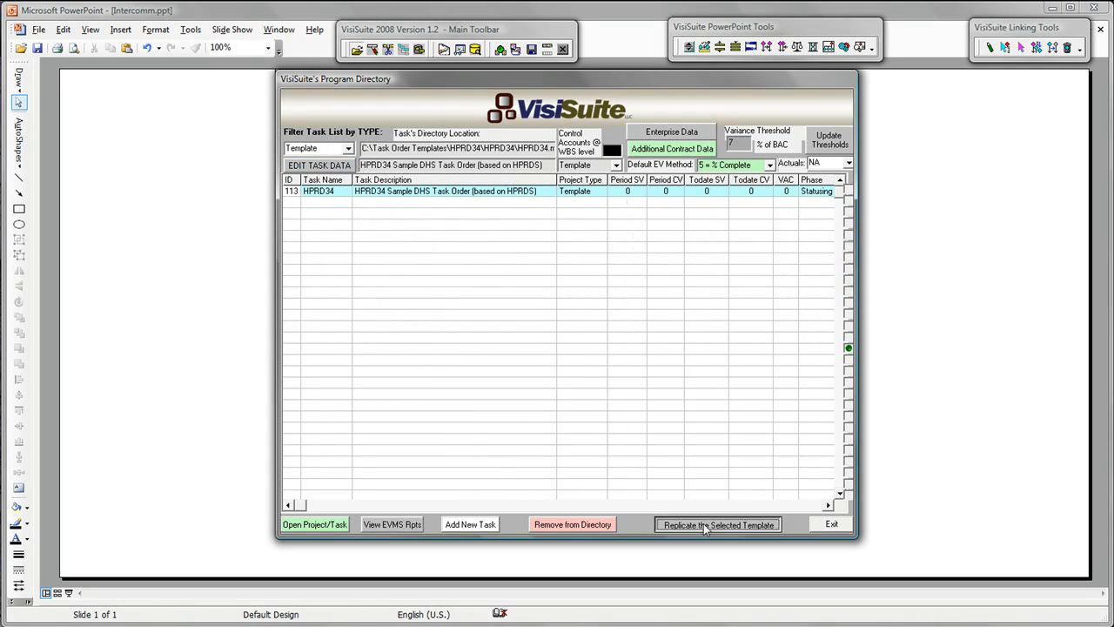
click(562, 341)
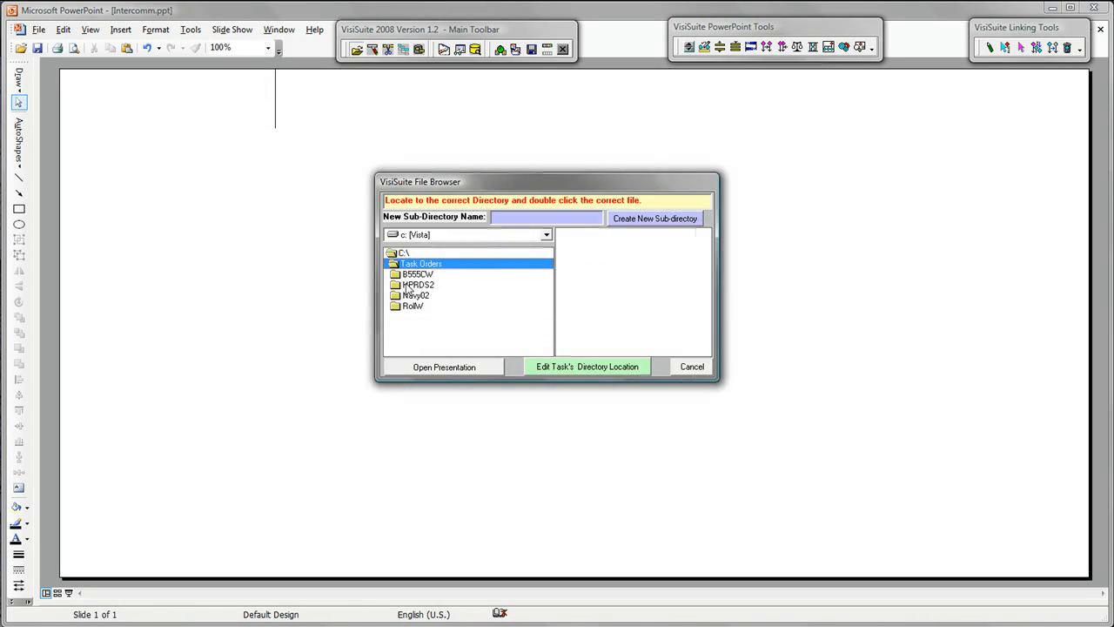
text(DHS002)
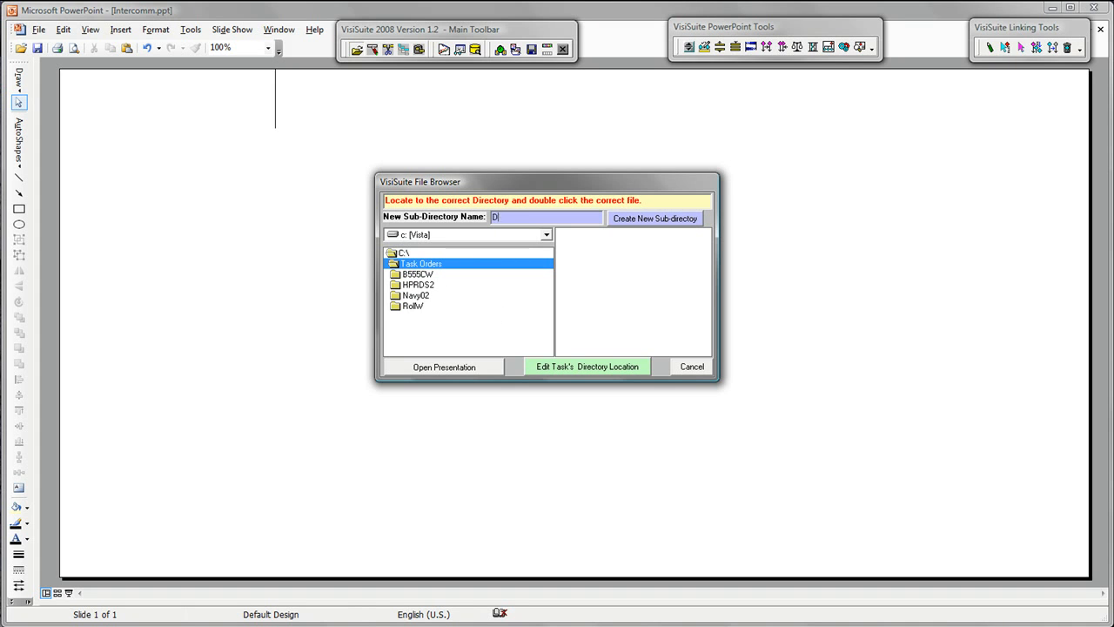
click(644, 222)
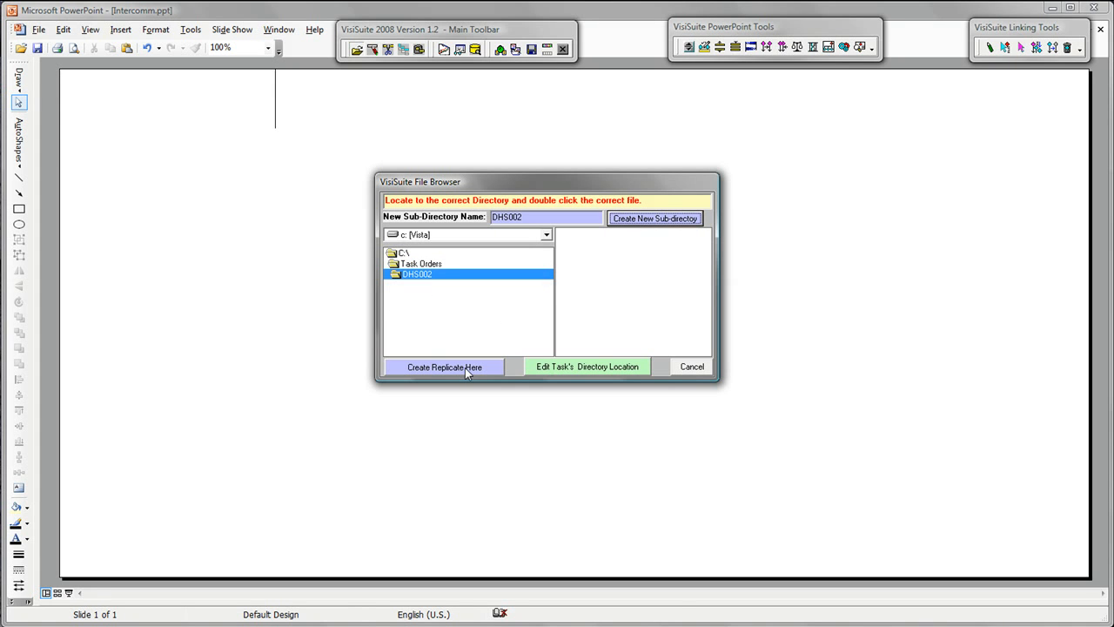
click(465, 367)
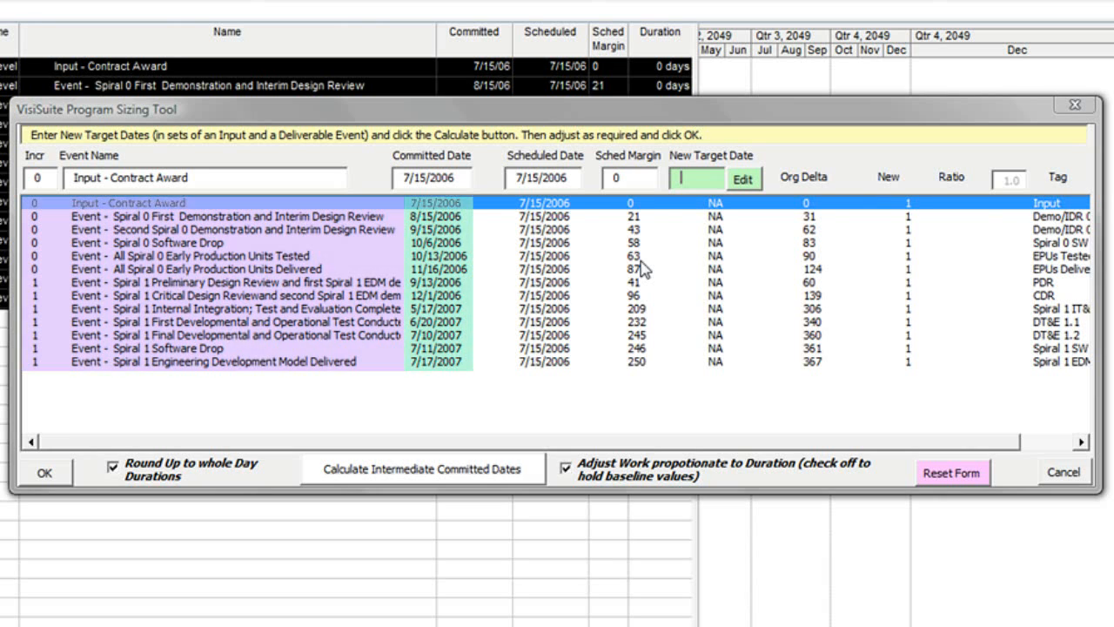
Step: Set new target dates: Contract Award 7/15/09, All Spiral 0 Early Production Units Delivered 2/1/10, Spiral 1 Engineering Development Model Delivered 9/30/10
text(7/15/09)
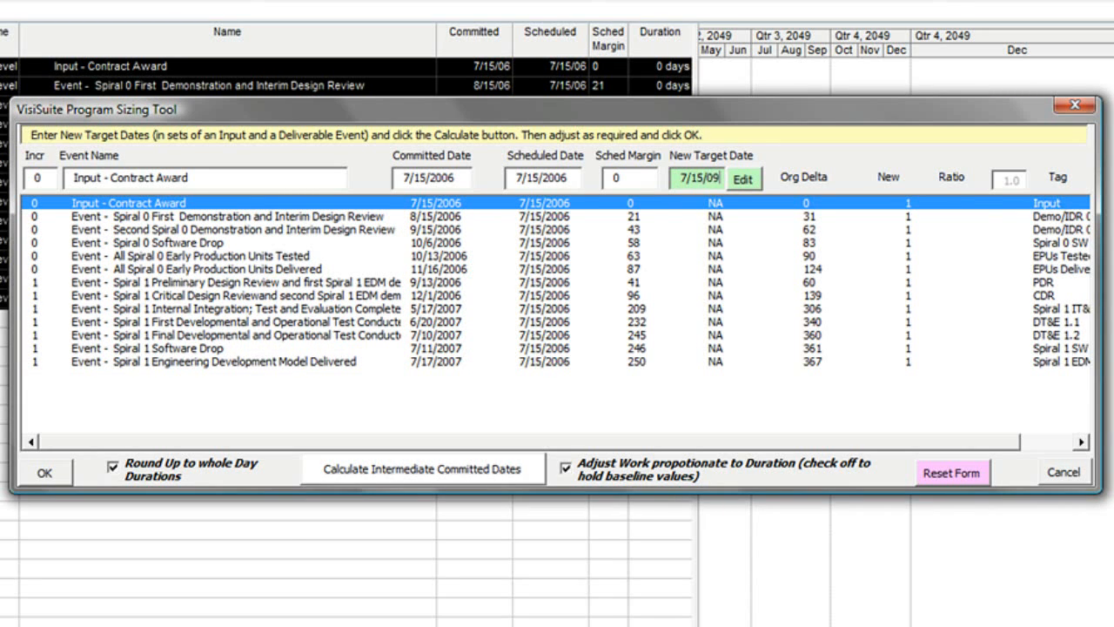
click(744, 180)
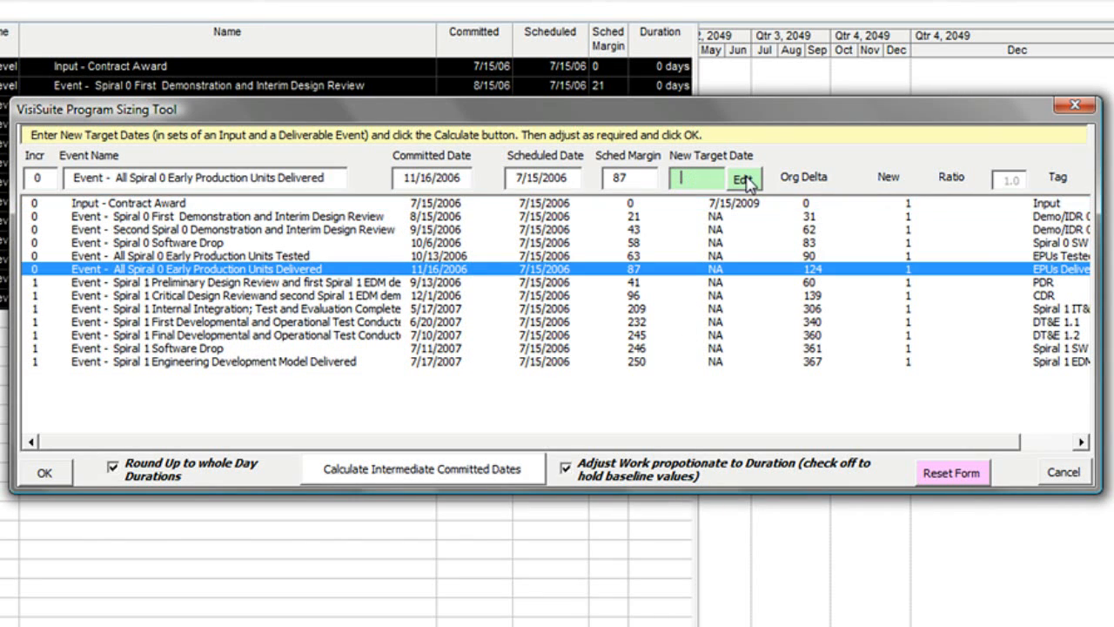
text(2/1/10)
click(744, 180)
text(9/30/10)
click(744, 179)
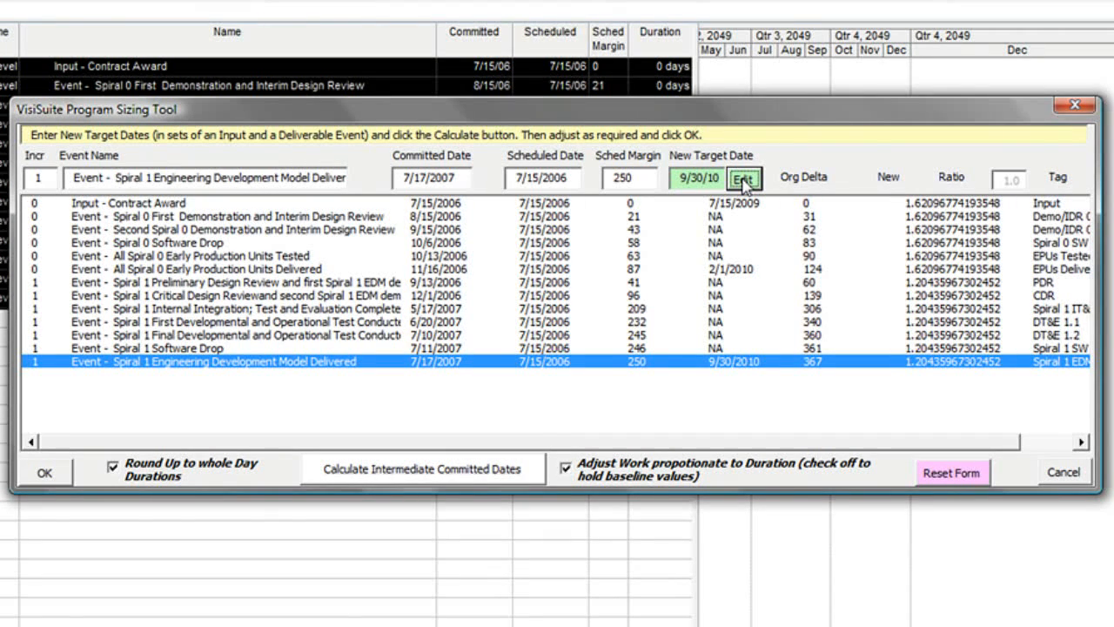
Step: Calculate the intermediate committed dates, set the Spiral 1 Preliminary Design Review delta to +6 days, and accept the program sizing
click(481, 485)
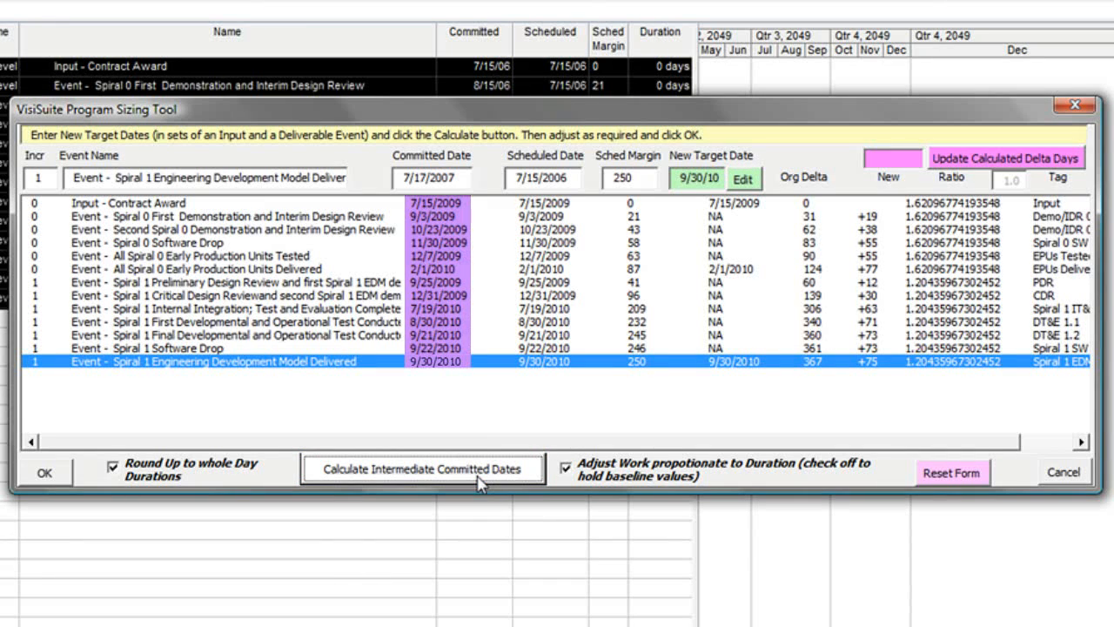
click(347, 284)
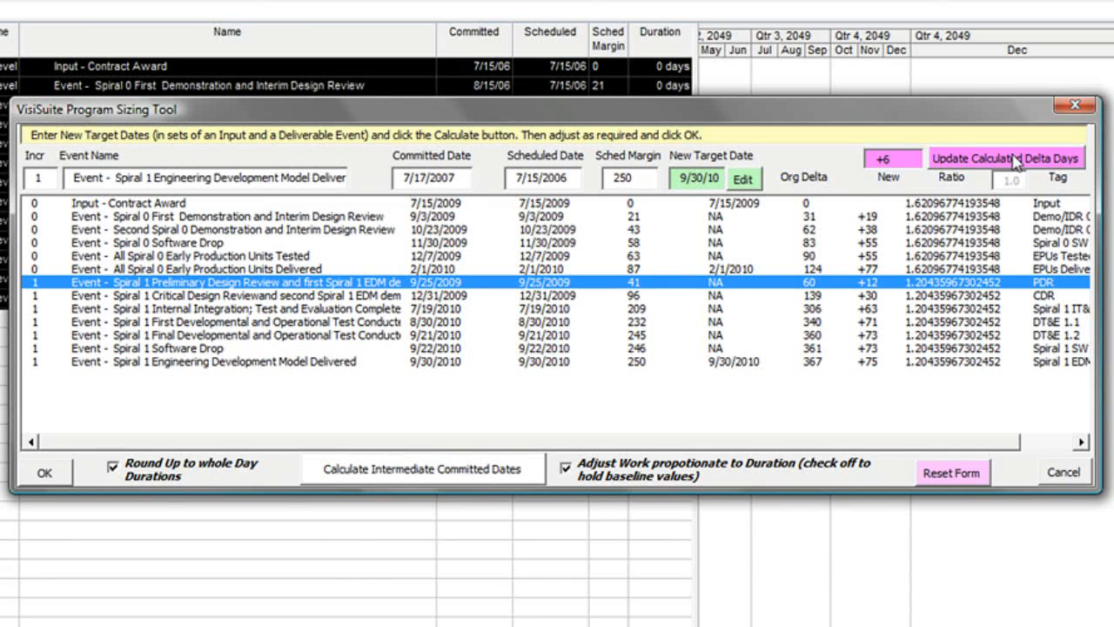
click(1016, 164)
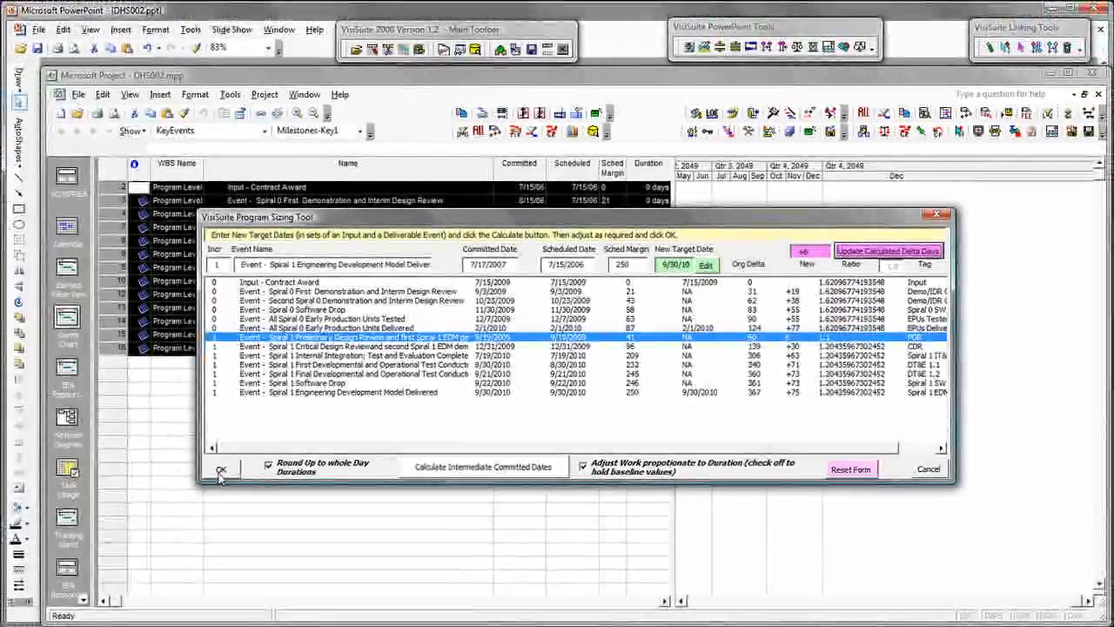
click(221, 471)
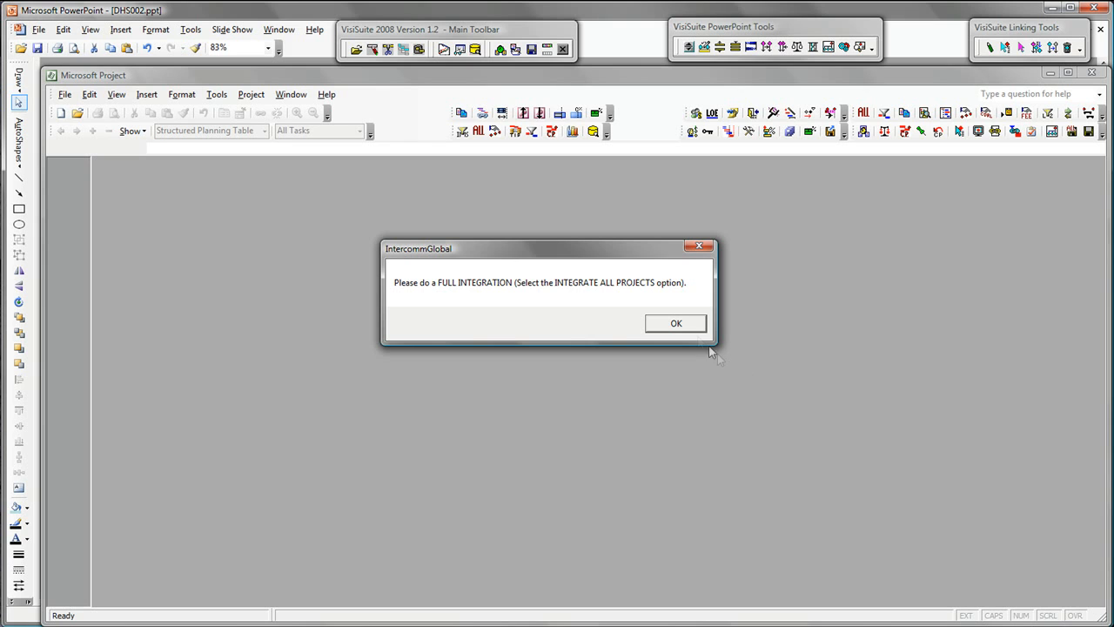
Step: Run a full integration of the replicated plan using the Integrate ALL PROJECTS mode
click(676, 323)
click(446, 275)
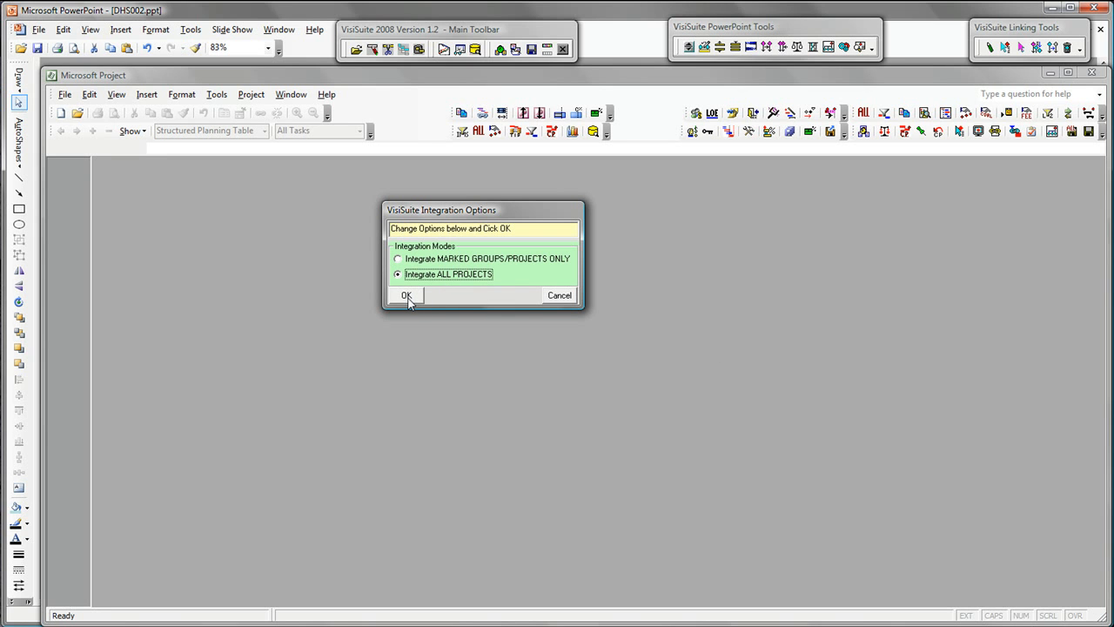
click(408, 297)
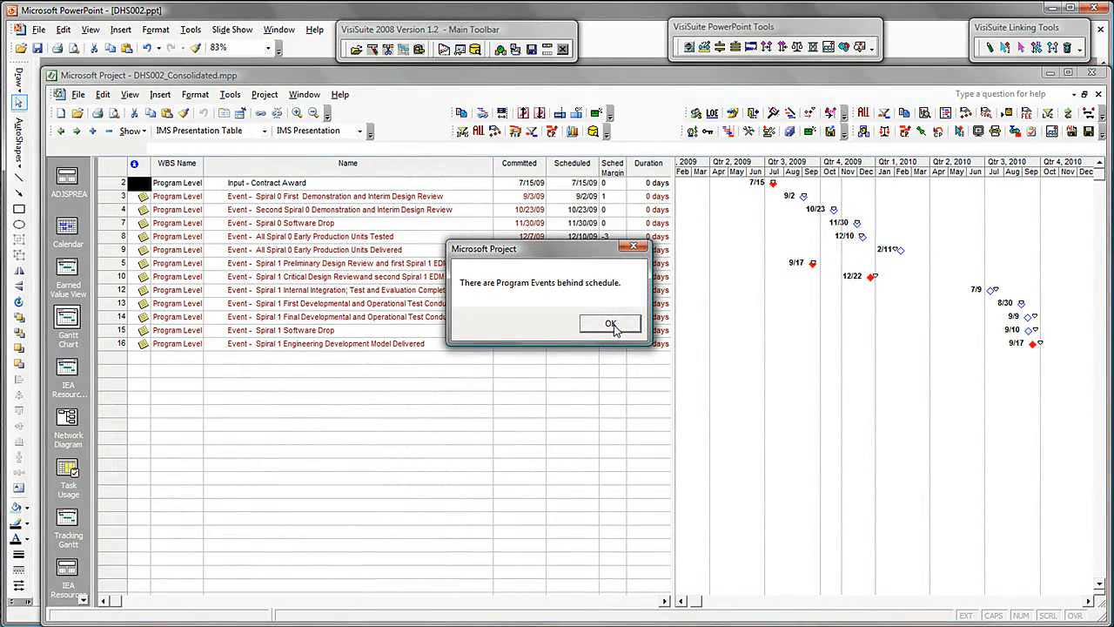
click(610, 324)
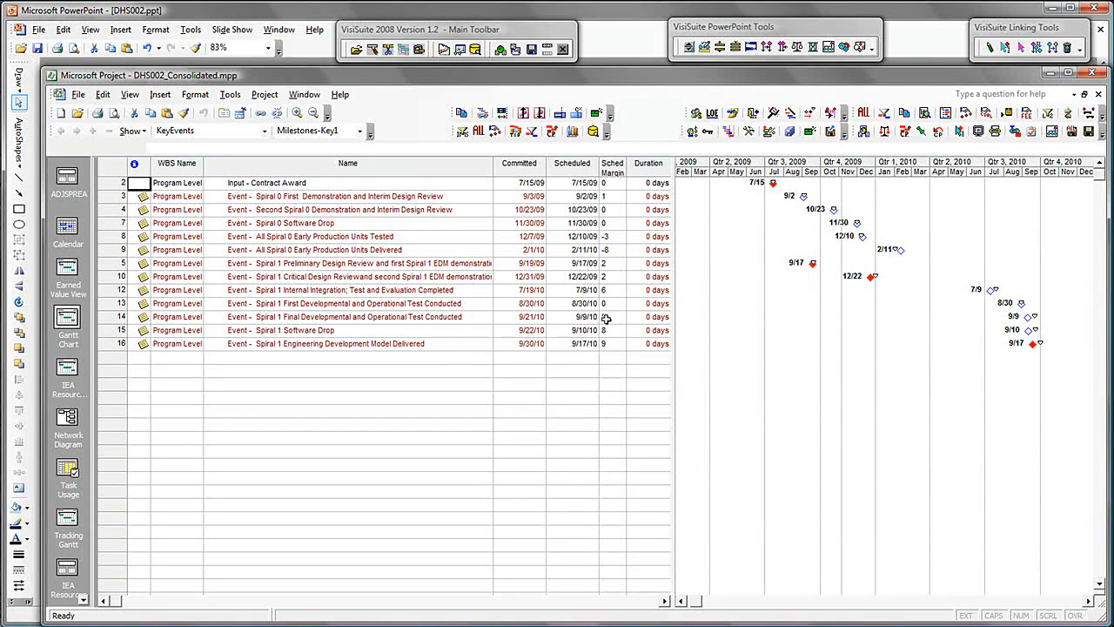
Step: Match the program events' committed dates to their scheduled dates and save the main baseline for the full plan
click(441, 238)
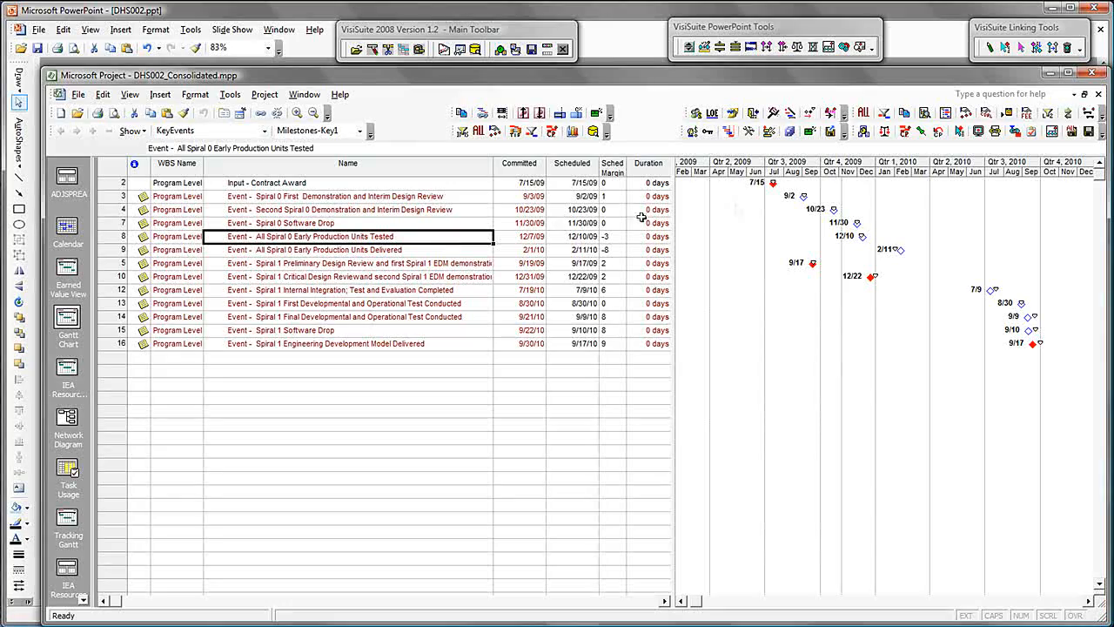
click(906, 132)
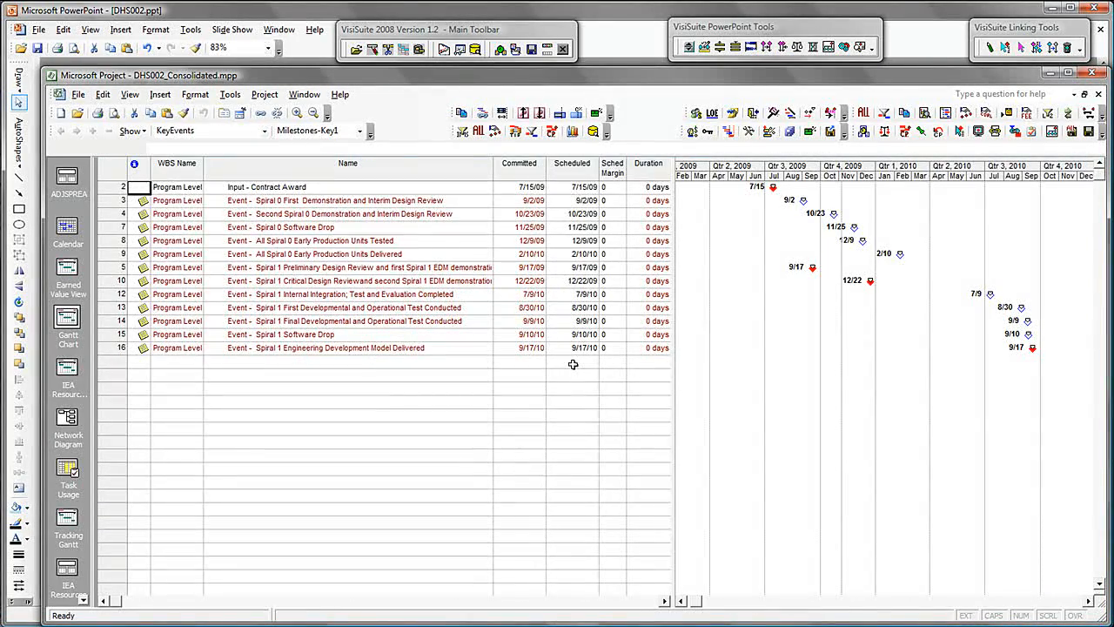
click(479, 132)
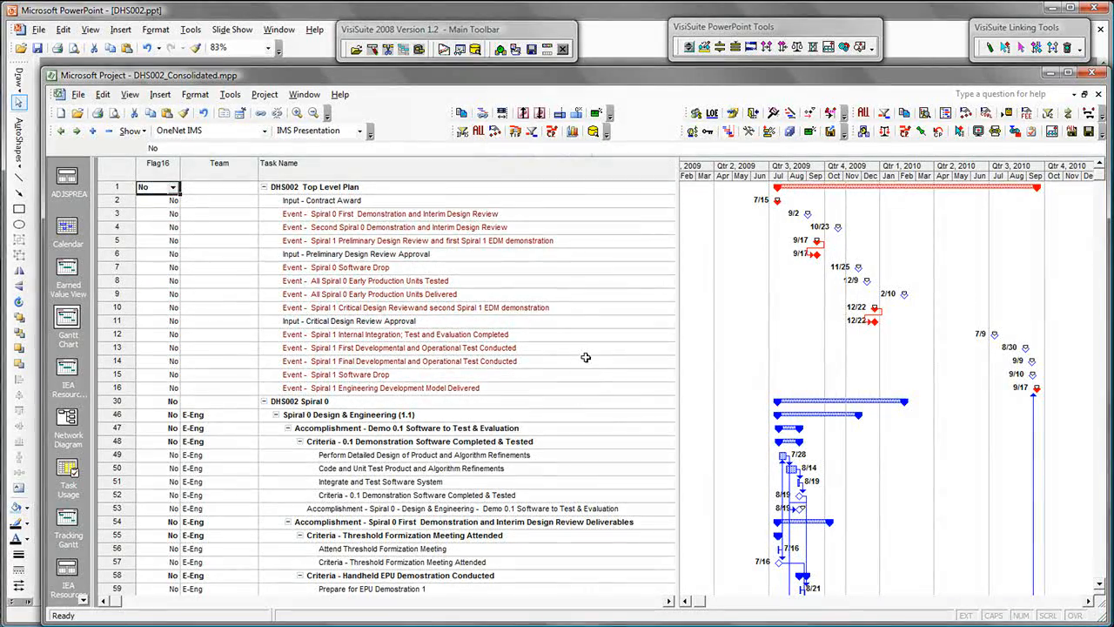
click(1090, 132)
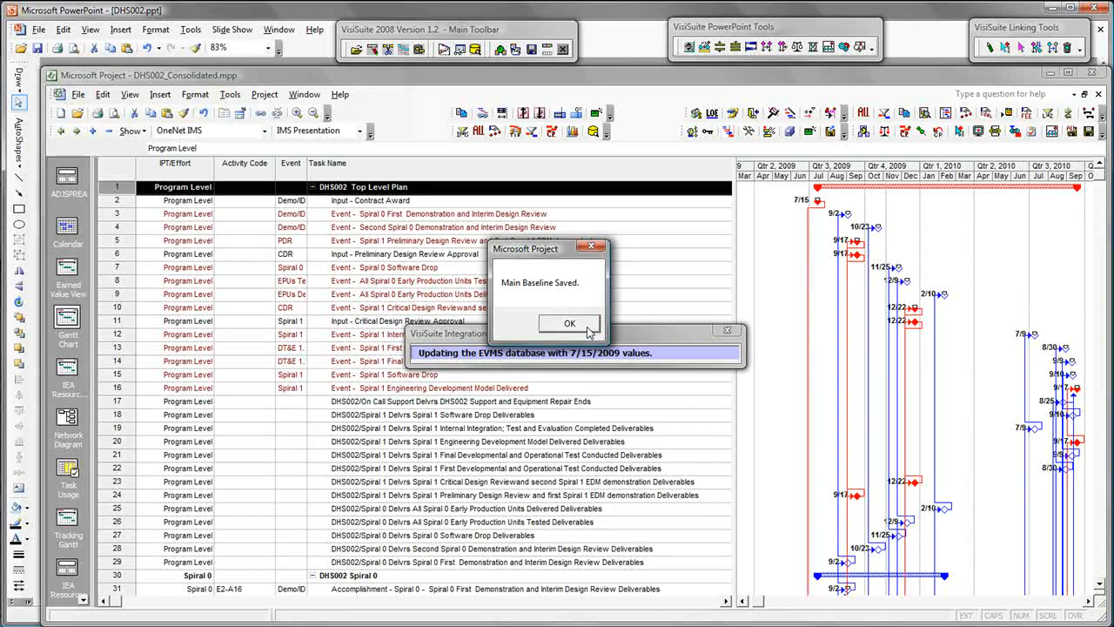
click(588, 329)
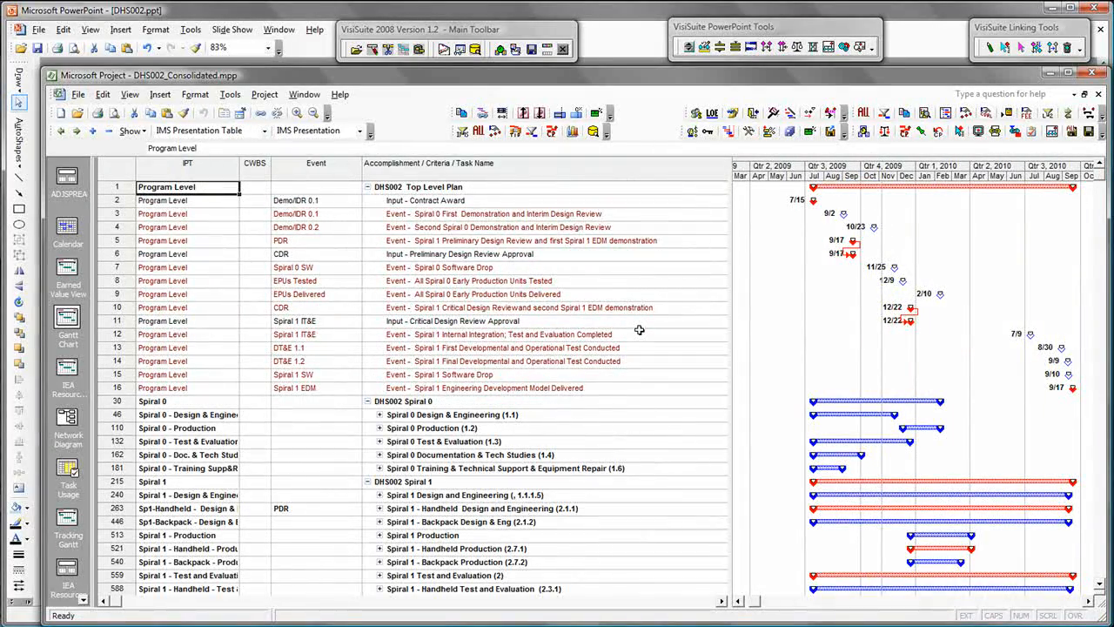
Step: Export the budget to Excel by quarter, summarized by resource/control account and spread by resource category, and review the sheet
click(445, 50)
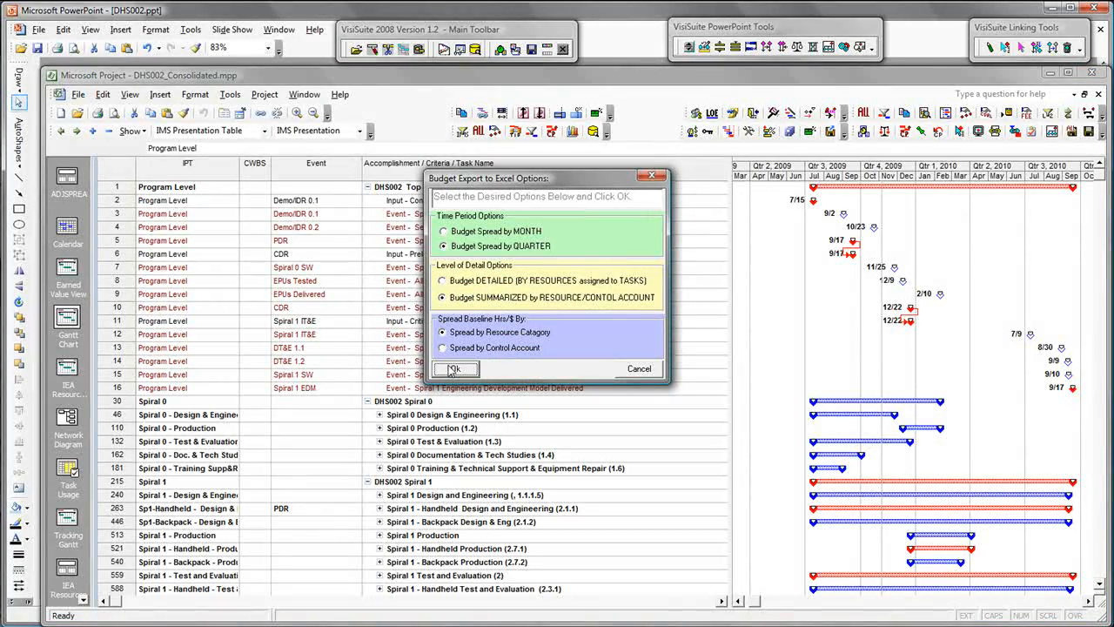
click(454, 369)
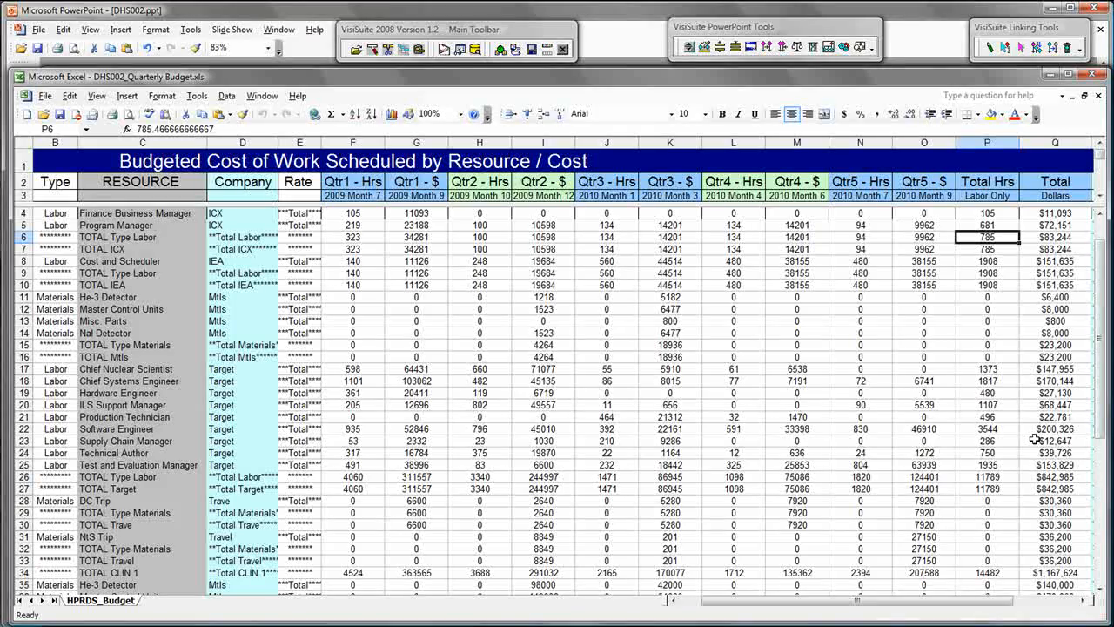
scroll(1035, 439, down, 7)
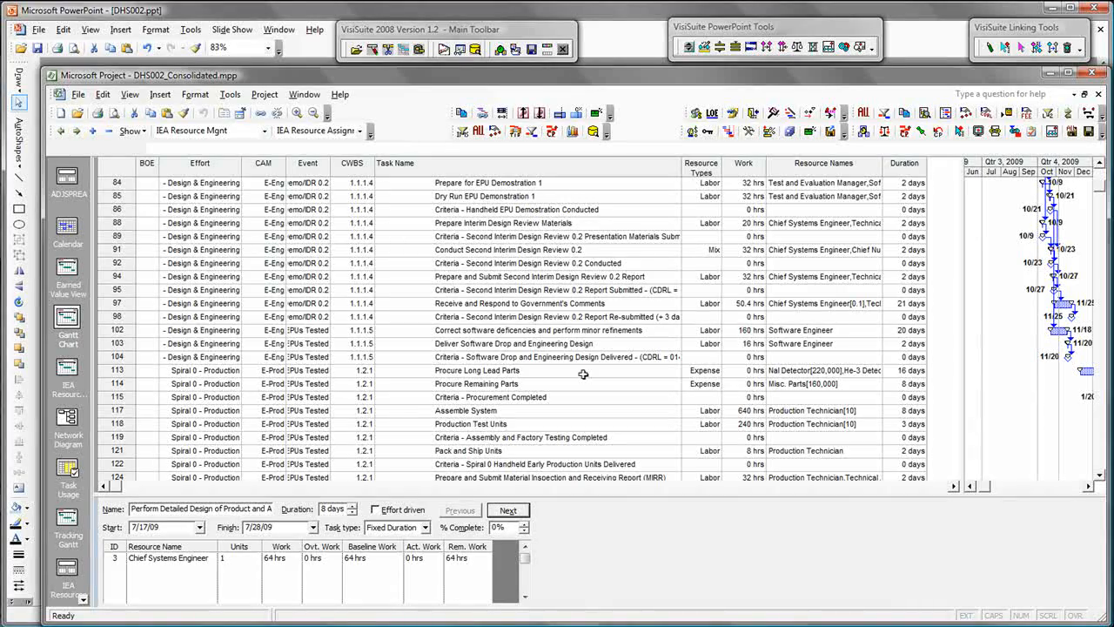
Step: Set the Procure Long Lead Parts units to 440000 for NaI Detector, 280000 for He-3 Detector and 340000 for Master Control Units
click(583, 372)
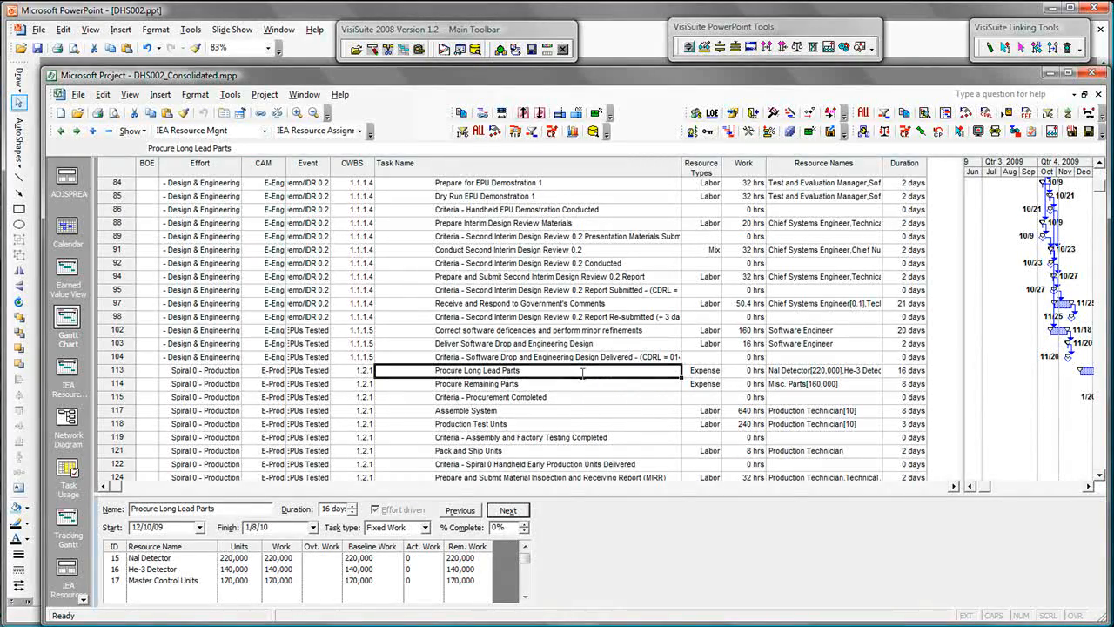
click(239, 558)
text(440000)
key(Return)
text(280000)
key(Return)
text(340000)
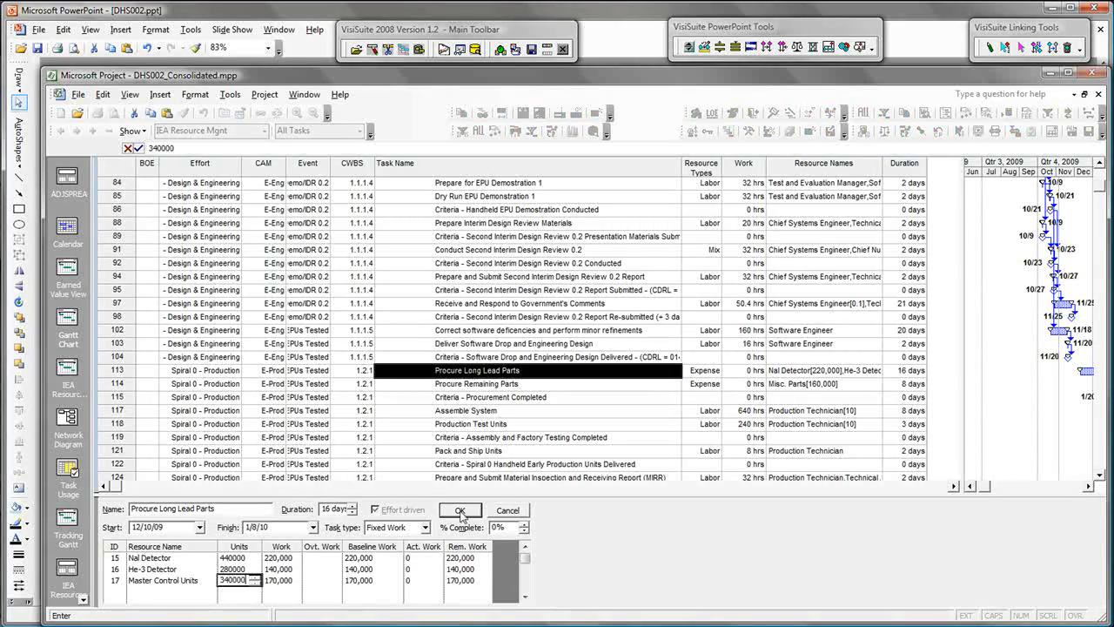
click(462, 511)
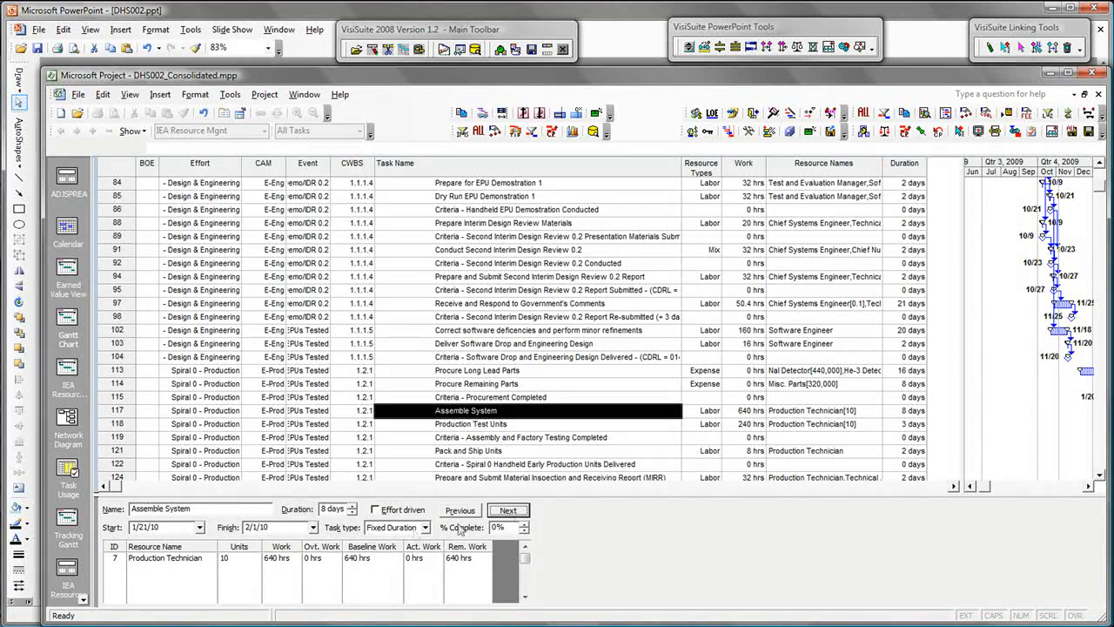
Step: Set the Production Technician units on the Spiral 0 Assemble System task to 12
click(238, 558)
text(12)
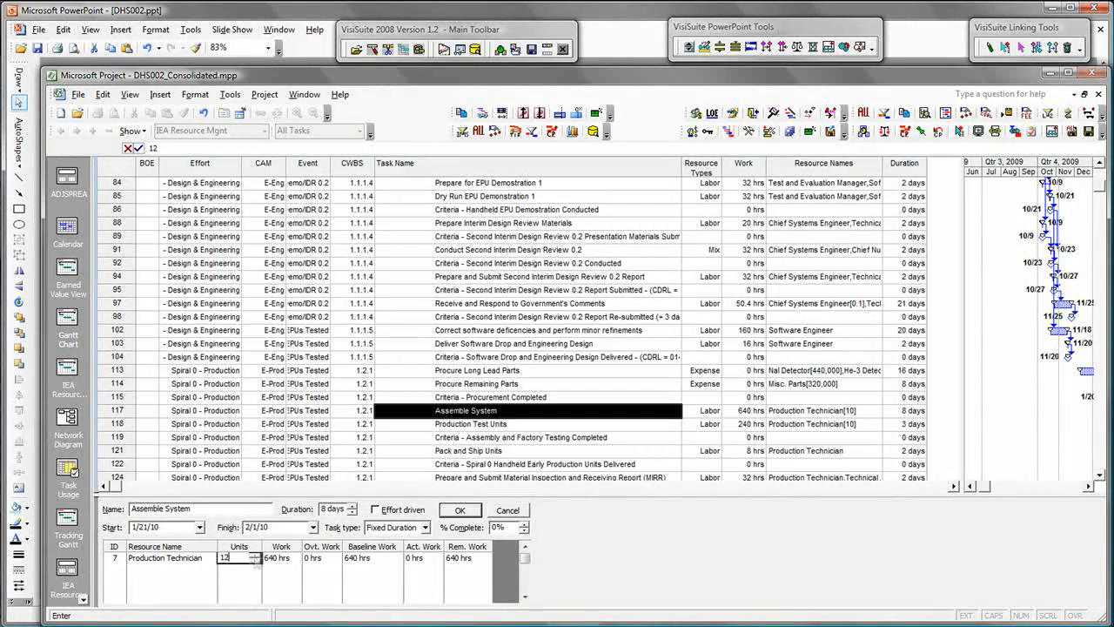
click(471, 513)
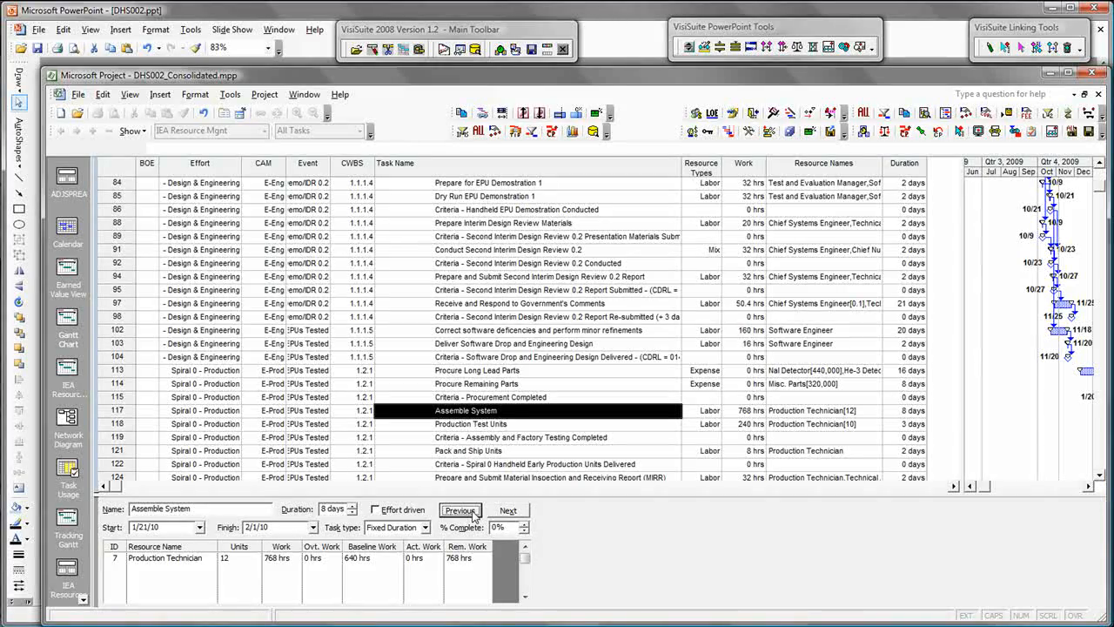